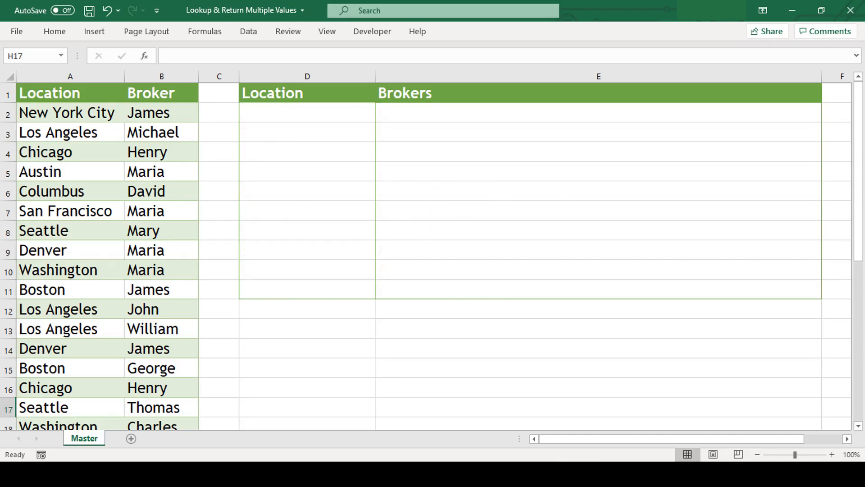
# - Enter =UNIQUE(A2:A32) in D2 to list each distinct location once
pyautogui.moveTo(276, 115); pyautogui.dragTo(283, 288)
pyautogui.click(315, 113)
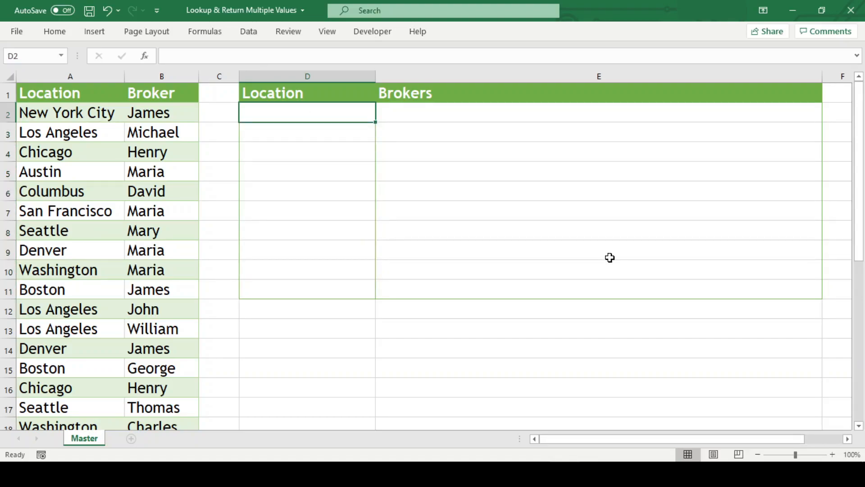
pyautogui.write('=')
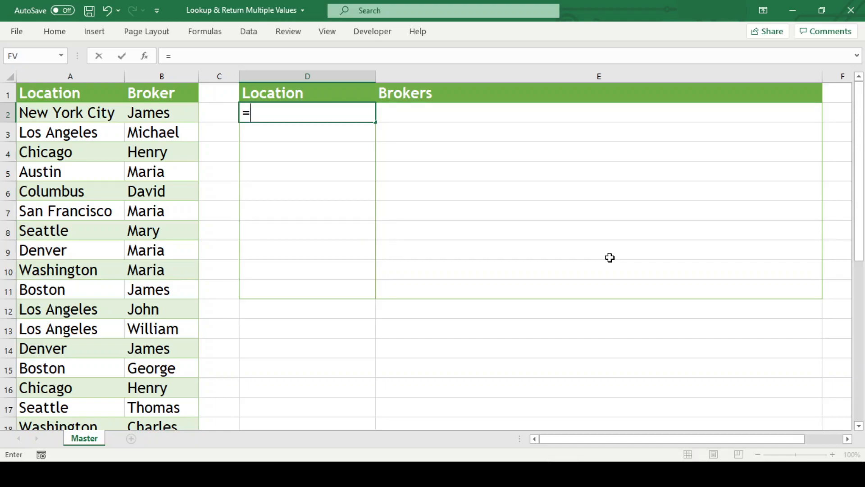
pyautogui.write('uni')
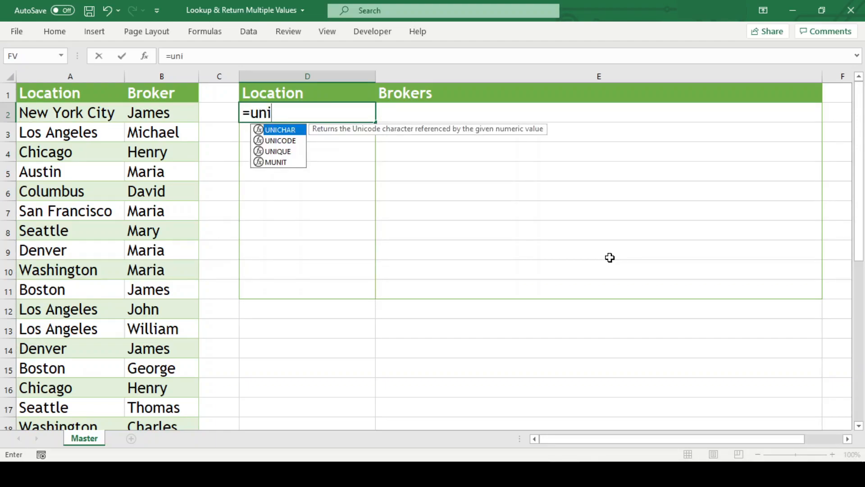
pyautogui.press('Down')
pyautogui.press('Down')
pyautogui.press('Tab')
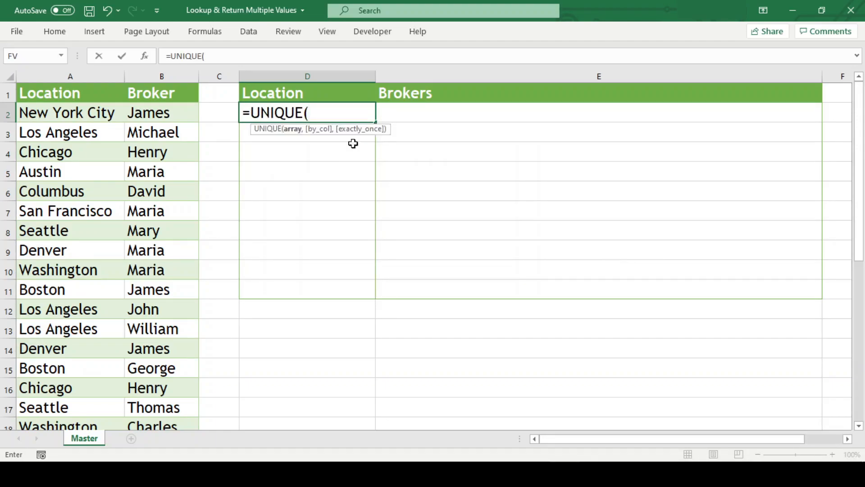
pyautogui.click(97, 113)
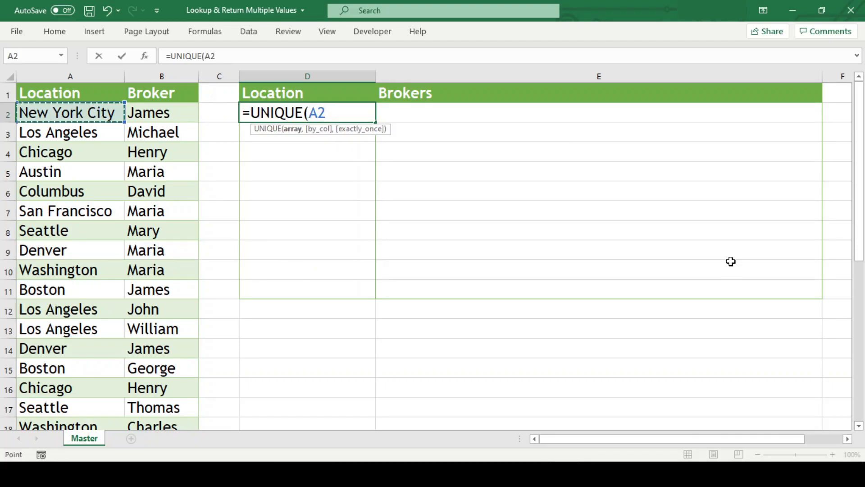
pyautogui.hotkey('ctrl', 'shift', 'Down')
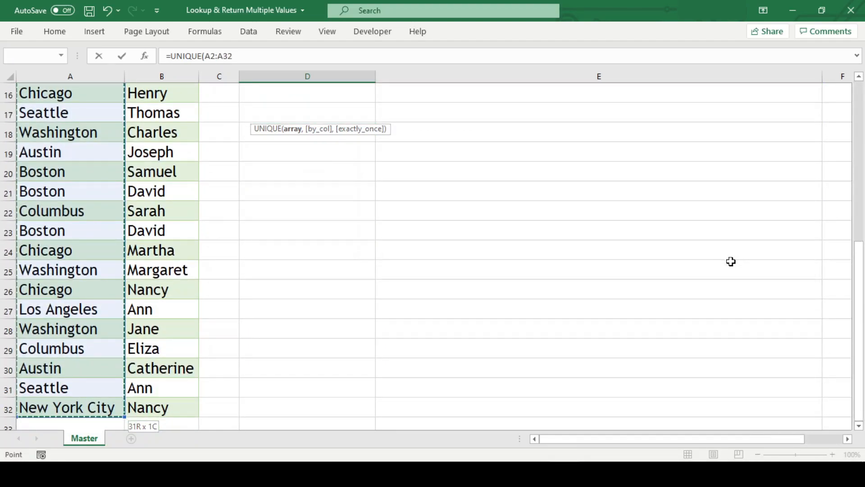
pyautogui.write(')')
pyautogui.press('Return')
pyautogui.press('Up')
pyautogui.press('Up')
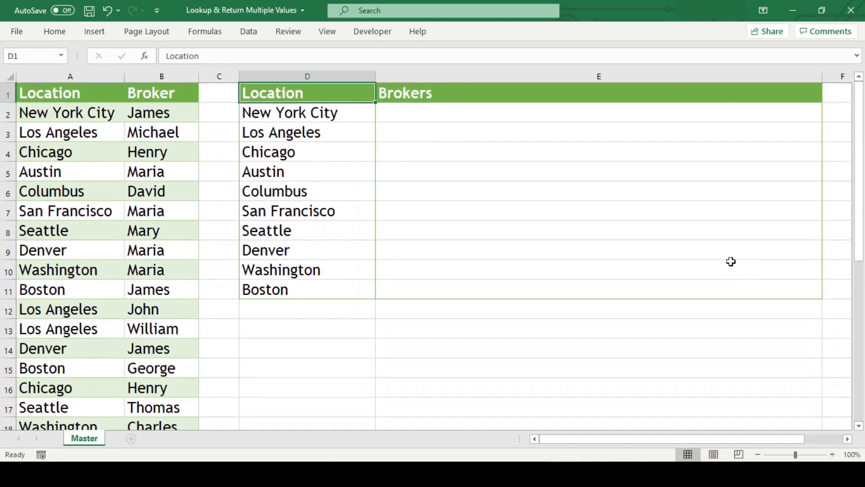
pyautogui.press('Down')
pyautogui.hotkey('shift', 'Down')
pyautogui.hotkey('shift', 'Down')
pyautogui.hotkey('shift', 'Down')
pyautogui.hotkey('shift', 'Down')
pyautogui.hotkey('shift', 'Down')
pyautogui.hotkey('shift', 'Down')
pyautogui.hotkey('shift', 'Down')
pyautogui.hotkey('shift', 'Down')
pyautogui.hotkey('shift', 'Down')
pyautogui.press('Up')
pyautogui.press('Down')
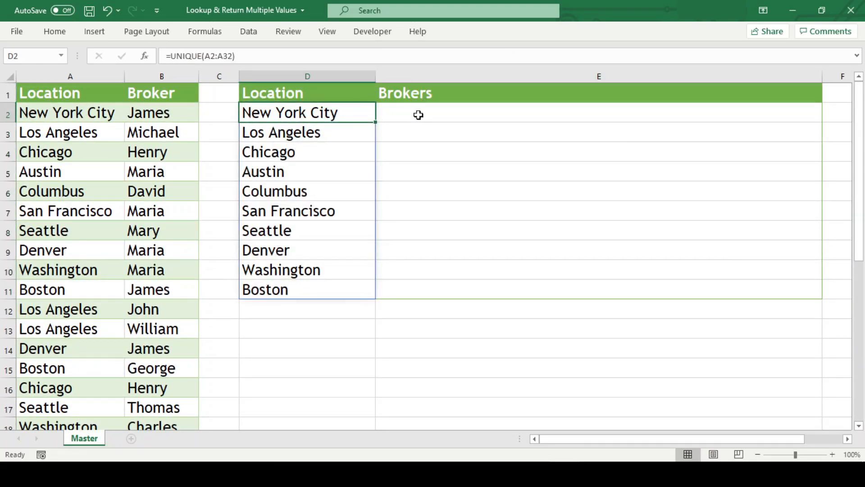
# - Begin an IF formula in E2 whose logical test is D2=A2:A32
pyautogui.click(419, 114)
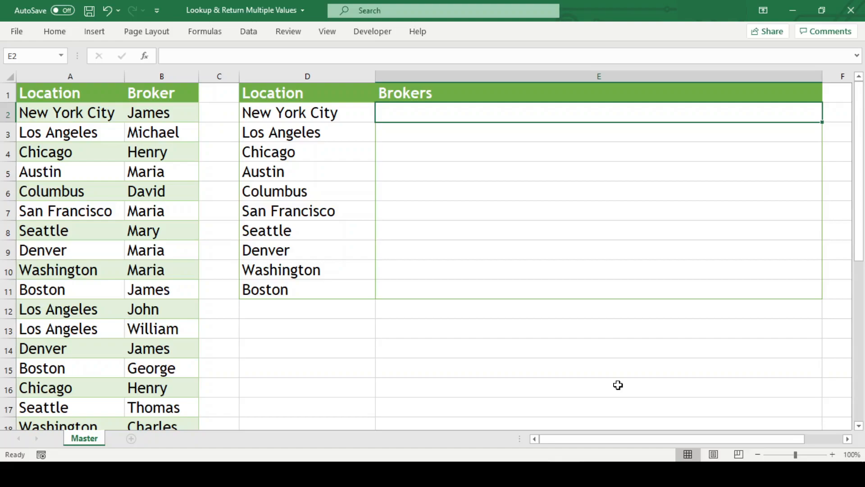
pyautogui.write('=if(')
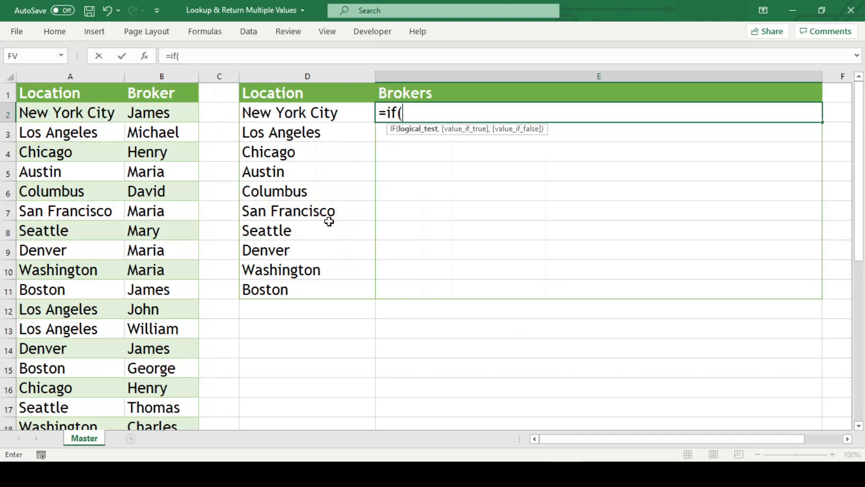
pyautogui.click(322, 112)
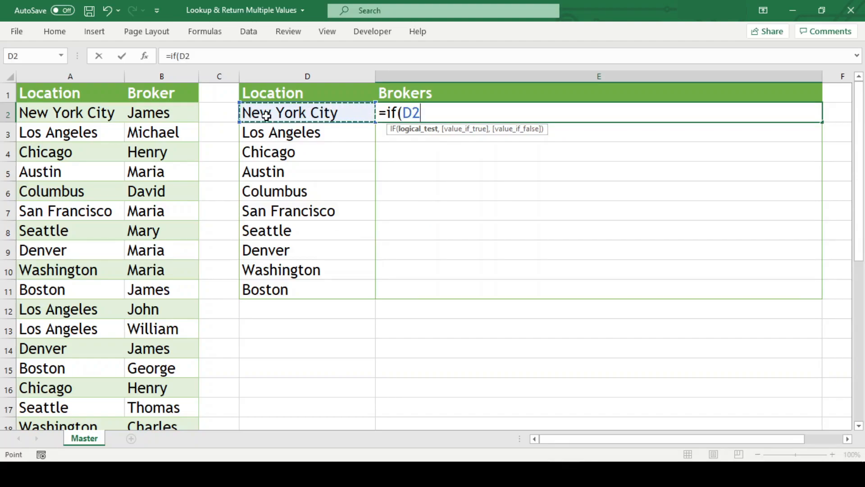
pyautogui.write('=')
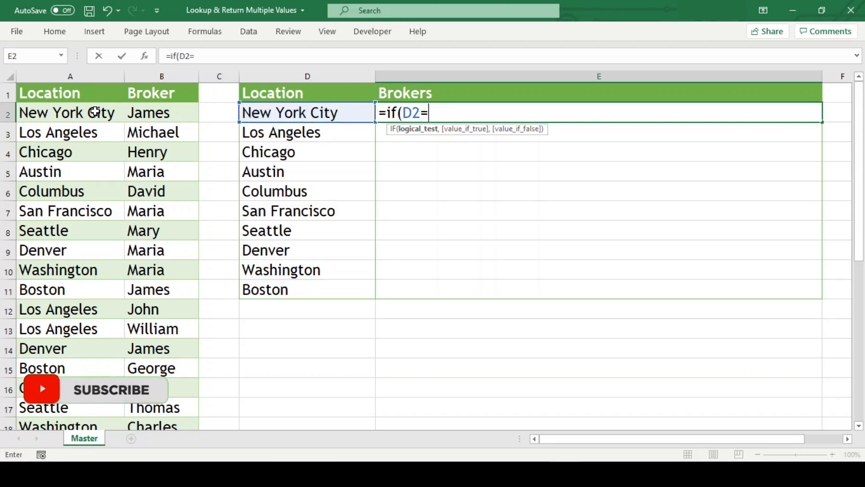
pyautogui.click(94, 111)
pyautogui.hotkey('ctrl', 'shift', 'Down')
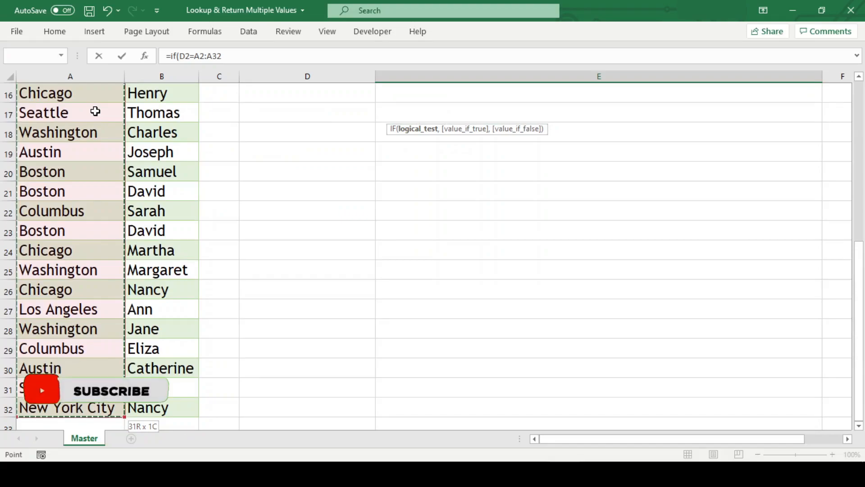
pyautogui.scroll(5, 496, 203)
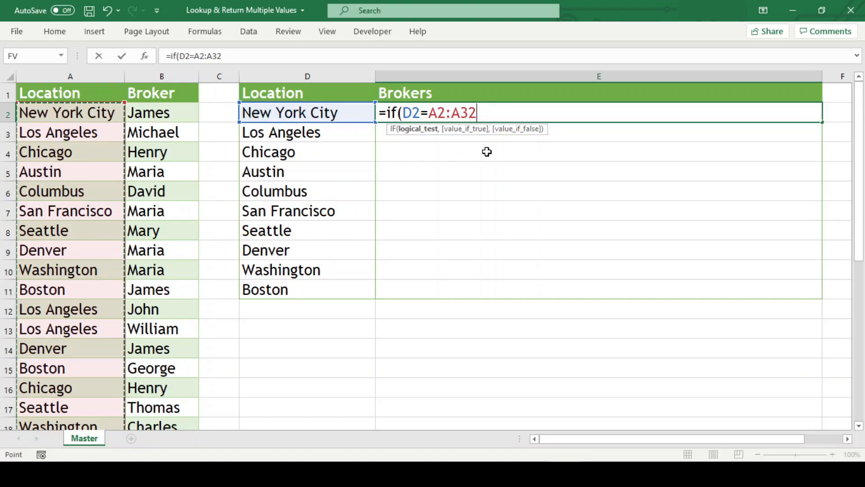
# - Complete E2's IF formula with B2:B32 as the value if true and empty text ("") if false
pyautogui.write(',')
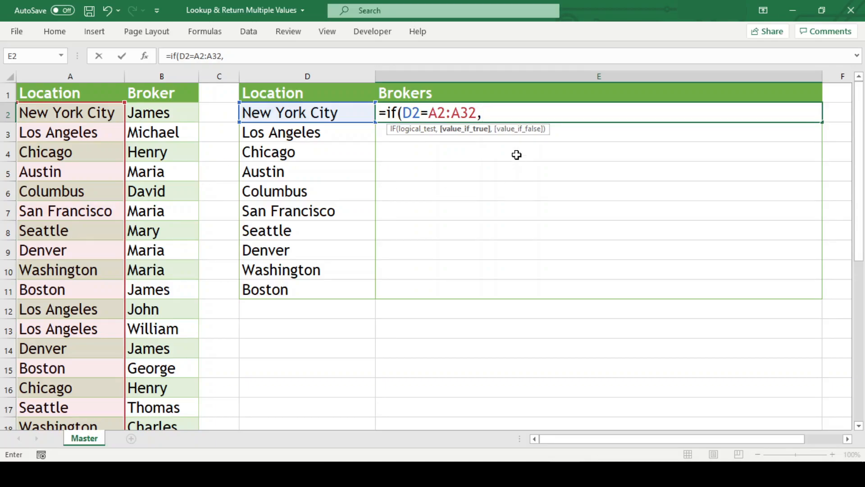
pyautogui.click(171, 113)
pyautogui.hotkey('ctrl', 'shift', 'Down')
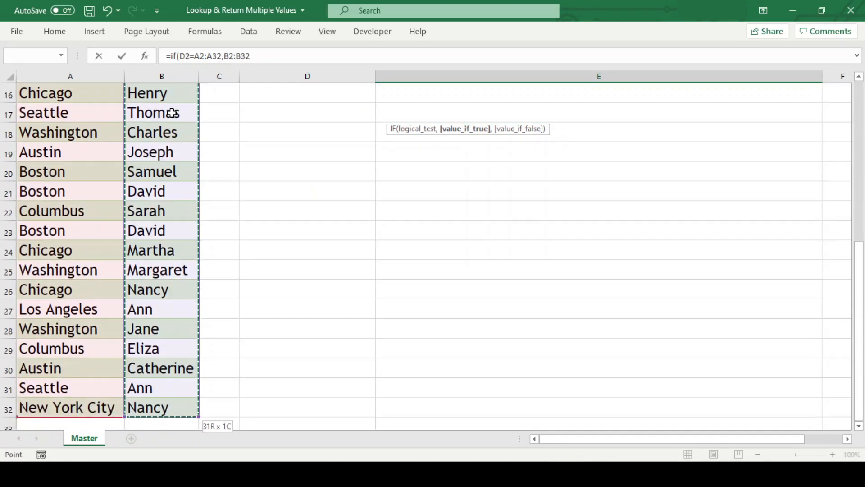
pyautogui.write(',""')
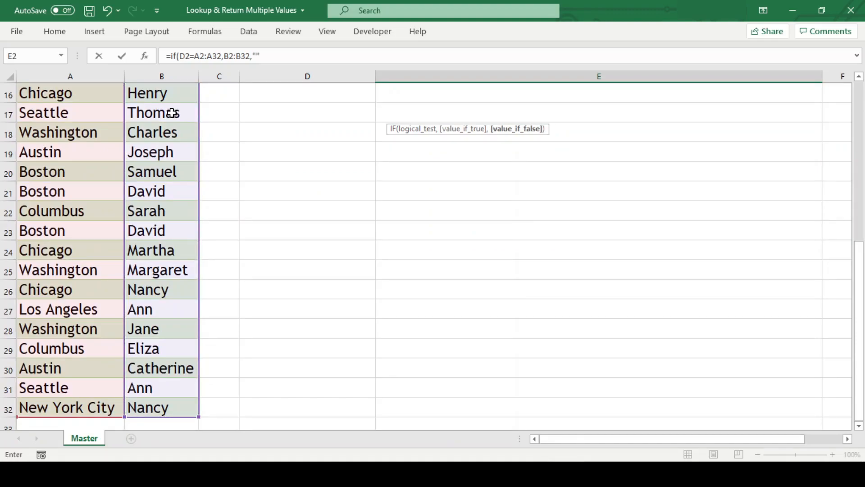
pyautogui.write(')')
pyautogui.press('Return')
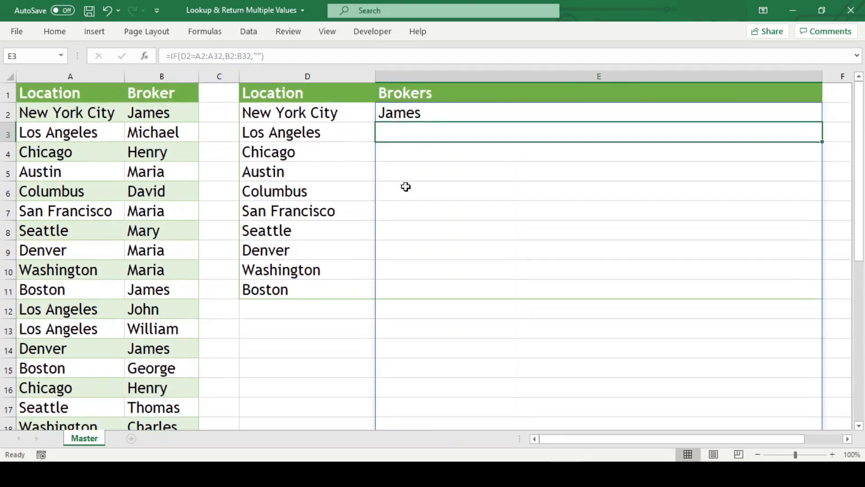
# - Examine the IF formula's spilled results in column E down to row 32
pyautogui.scroll(-9, 446, 176)
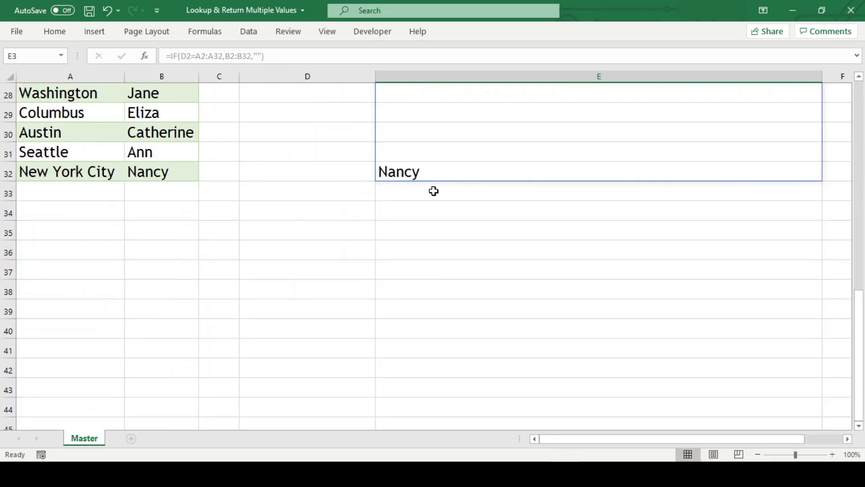
pyautogui.scroll(9, 415, 172)
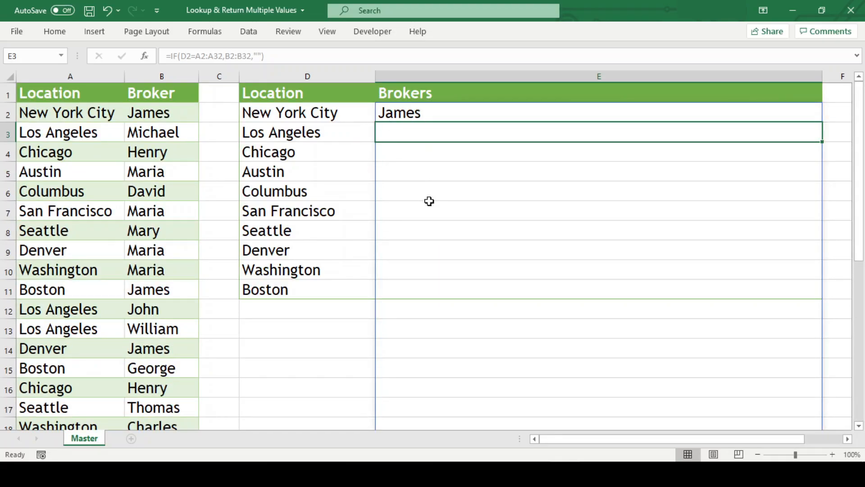
pyautogui.scroll(-3, 434, 273)
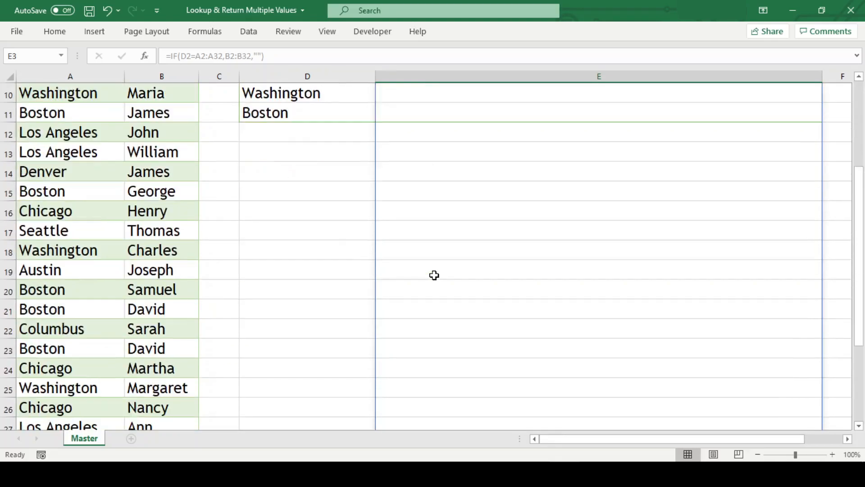
pyautogui.scroll(-3, 434, 274)
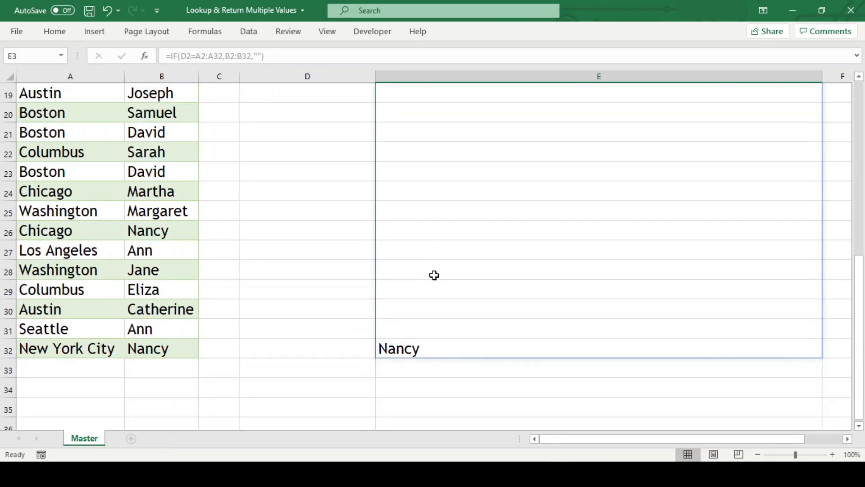
pyautogui.click(423, 331)
pyautogui.click(424, 310)
pyautogui.click(424, 289)
pyautogui.scroll(6, 464, 297)
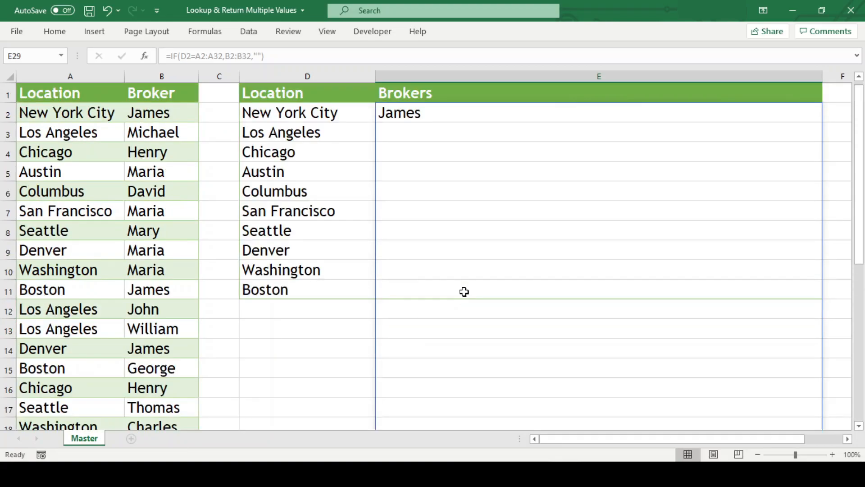
# - Wrap E2's IF formula in TEXTJOIN, using ", " as the delimiter and TRUE to ignore empty cells
pyautogui.click(417, 111)
pyautogui.press('F2')
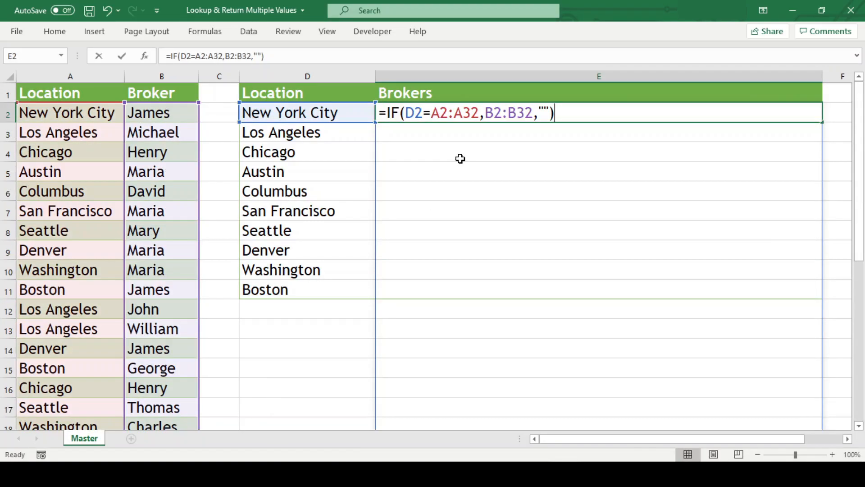
pyautogui.press('Right')
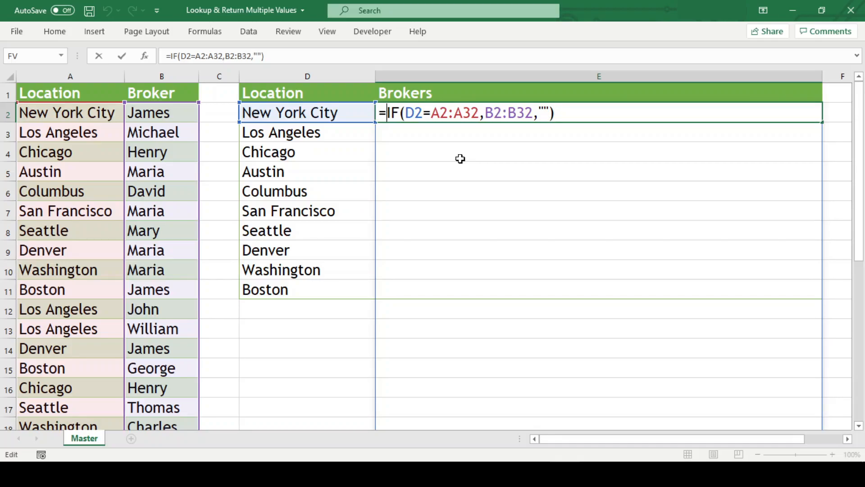
pyautogui.write('textjoin')
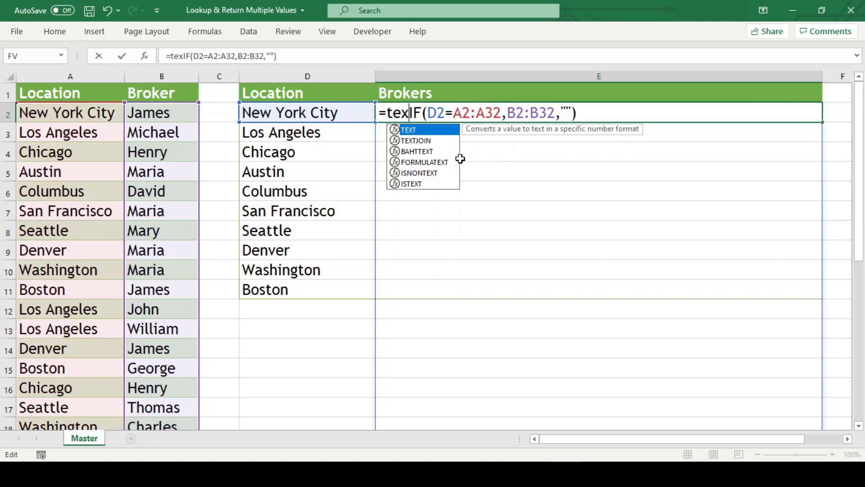
pyautogui.write('(')
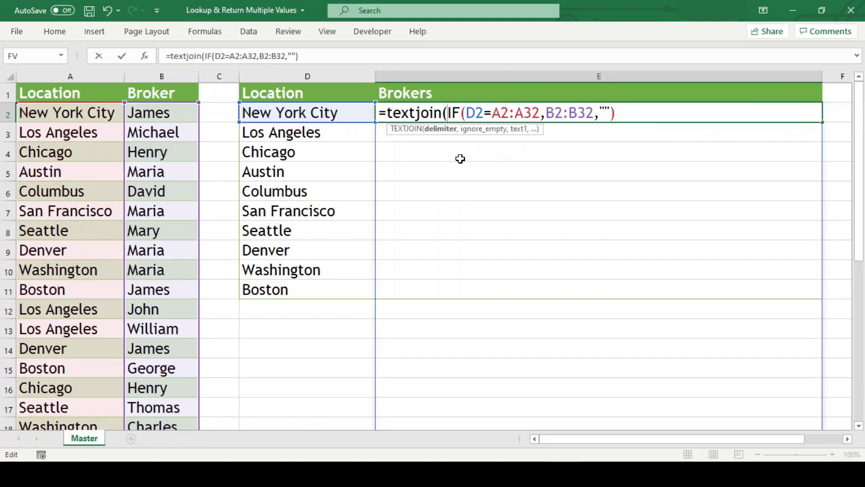
pyautogui.write('",')
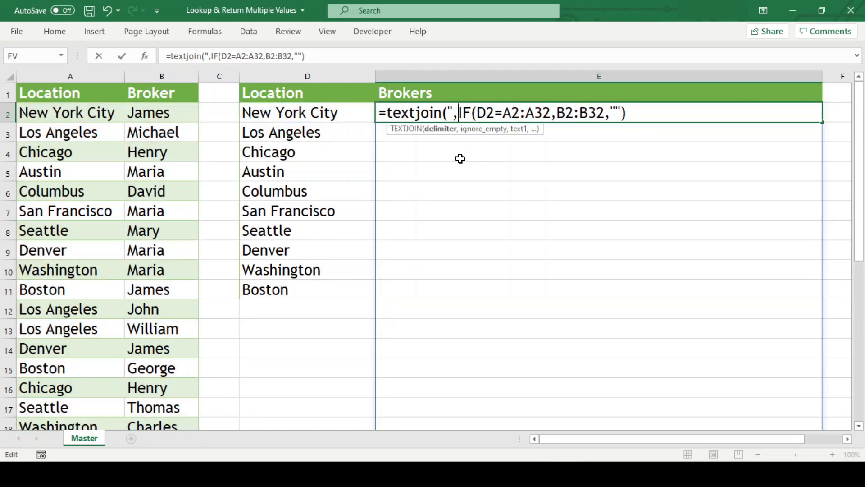
pyautogui.write(' "')
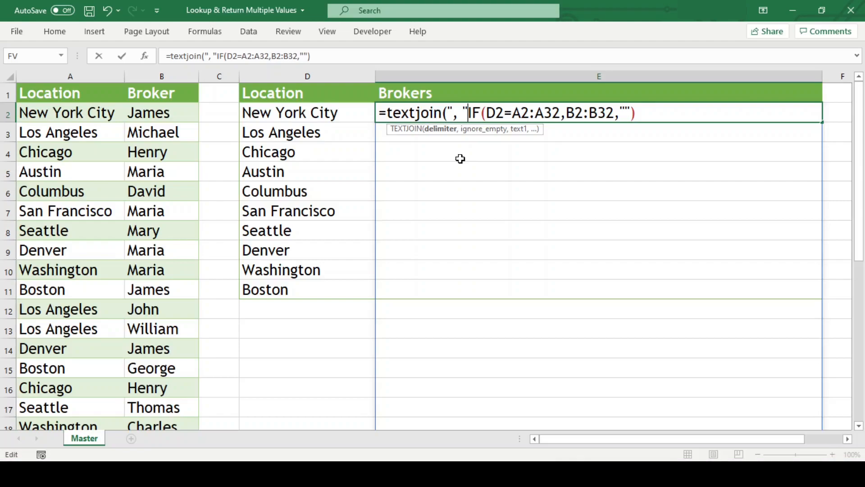
pyautogui.write(',')
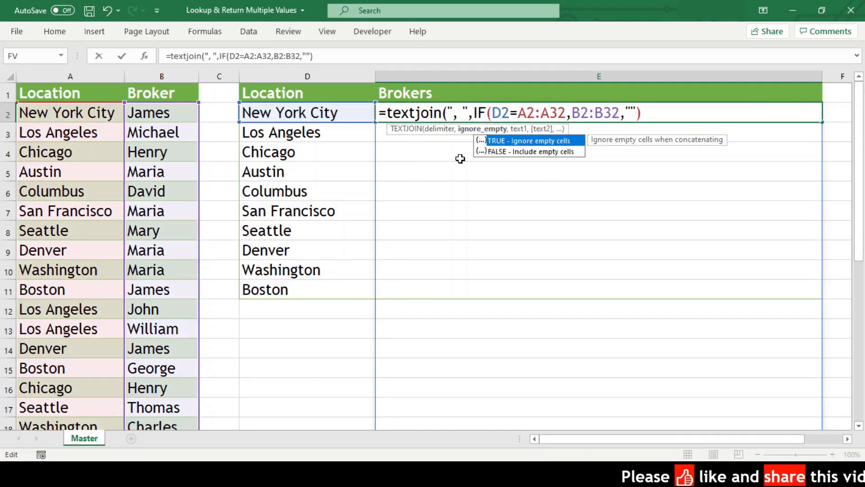
pyautogui.doubleClick(527, 139)
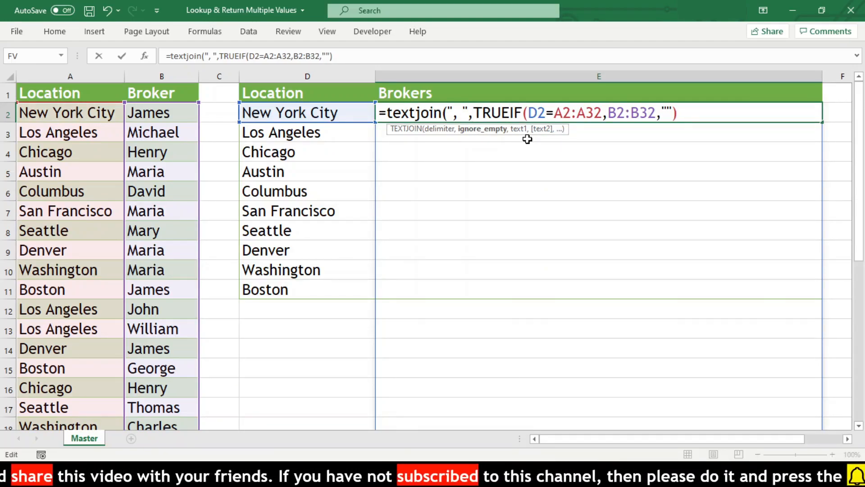
pyautogui.write(',""')
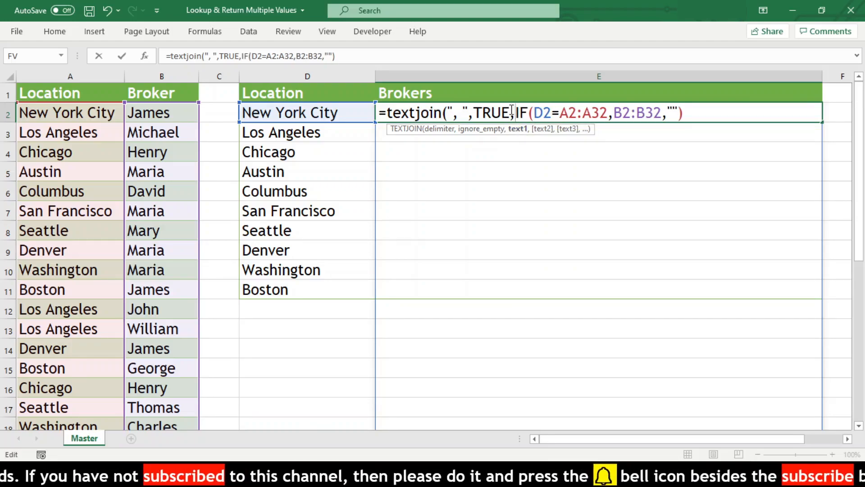
pyautogui.write(')')
pyautogui.press('Return')
# - Make the A2:A32 and B2:B32 ranges in E2's TEXTJOIN formula absolute references
pyautogui.click(696, 112)
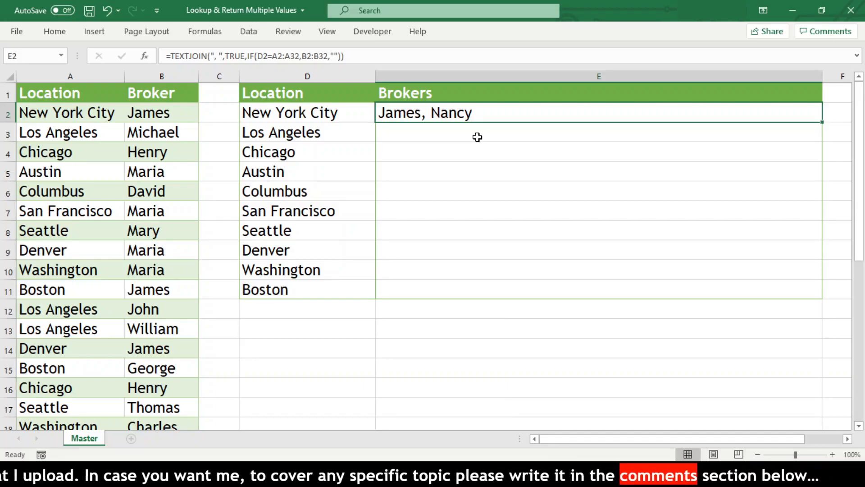
pyautogui.press('F2')
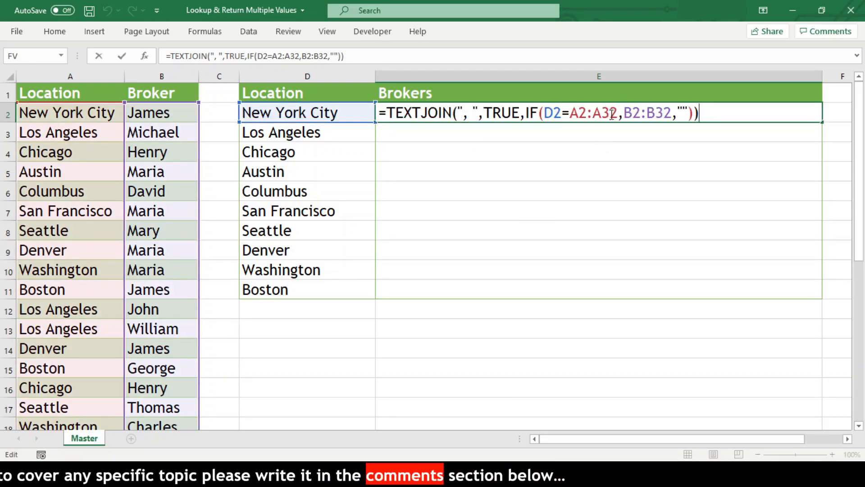
pyautogui.click(579, 114)
pyautogui.press('F4')
pyautogui.click(620, 114)
pyautogui.press('F4')
pyautogui.click(667, 114)
pyautogui.press('F4')
pyautogui.click(708, 113)
pyautogui.press('F4')
pyautogui.press('Return')
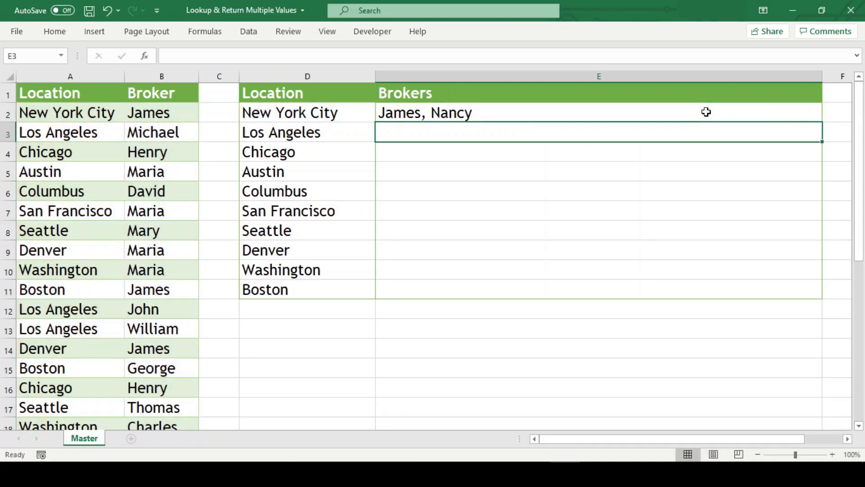
# - Fill E2's TEXTJOIN formula down to E11 and check the brokers returned for the remaining locations
pyautogui.click(706, 112)
pyautogui.doubleClick(823, 123)
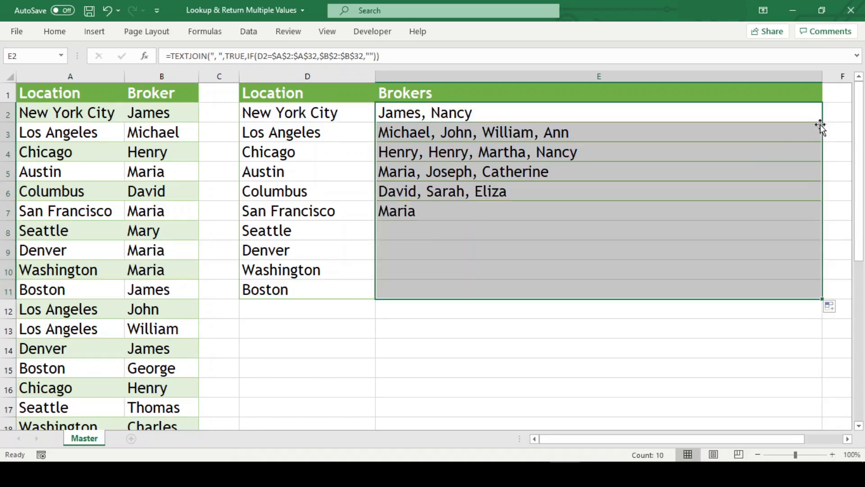
pyautogui.click(539, 266)
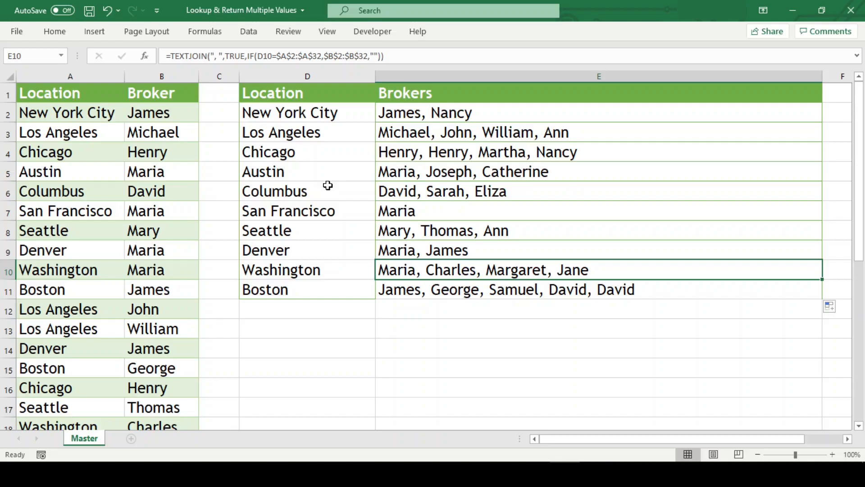
pyautogui.click(306, 165)
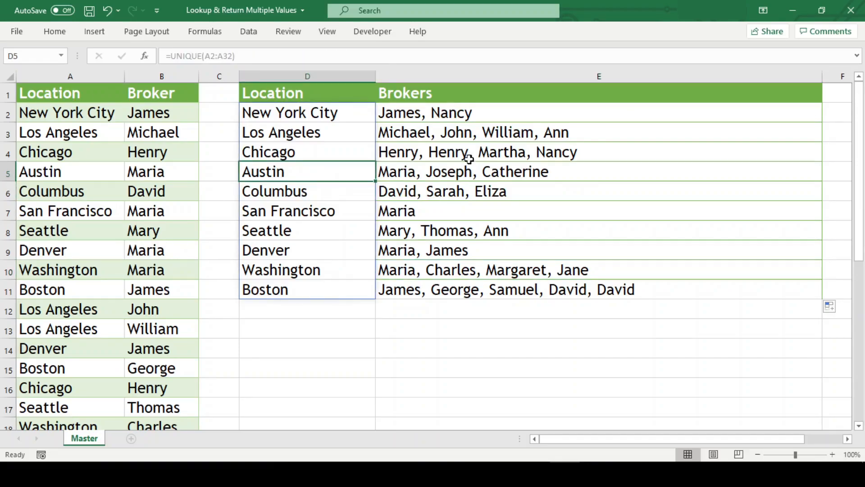
pyautogui.click(413, 149)
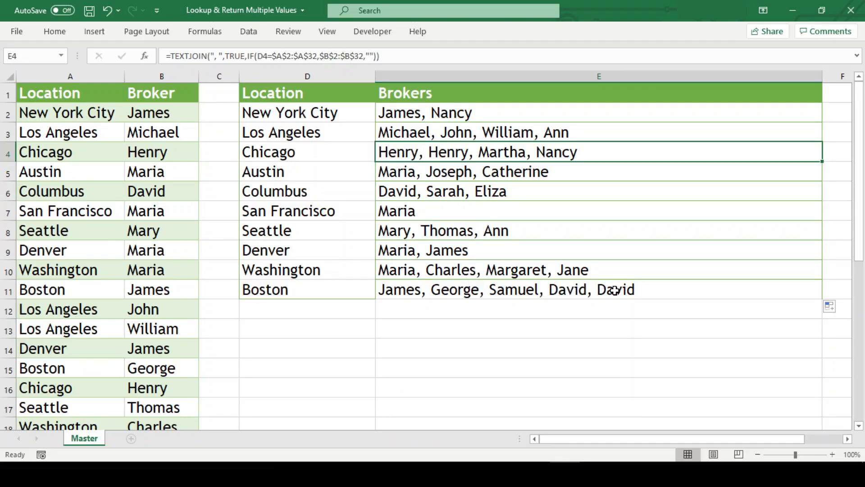
pyautogui.click(655, 289)
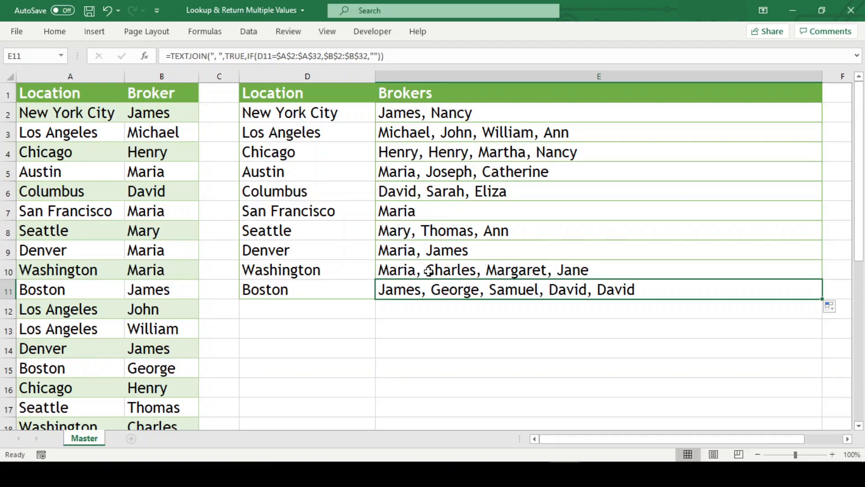
# - Wrap the IF part of E2's TEXTJOIN formula in UNIQUE and fill the formula down to E11
pyautogui.click(420, 112)
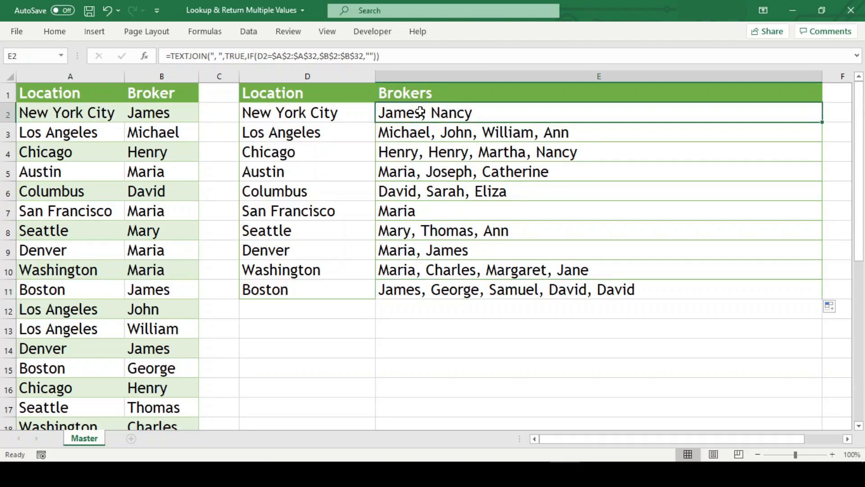
pyautogui.doubleClick(517, 112)
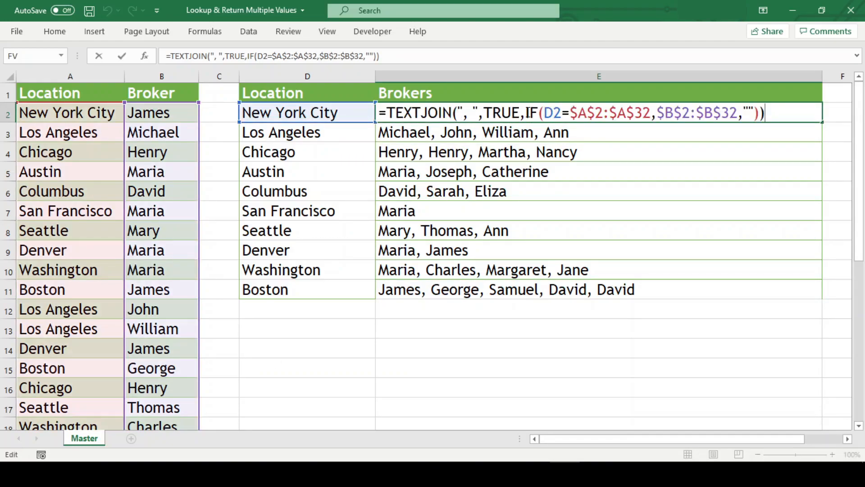
pyautogui.click(527, 113)
pyautogui.write('Unique(')
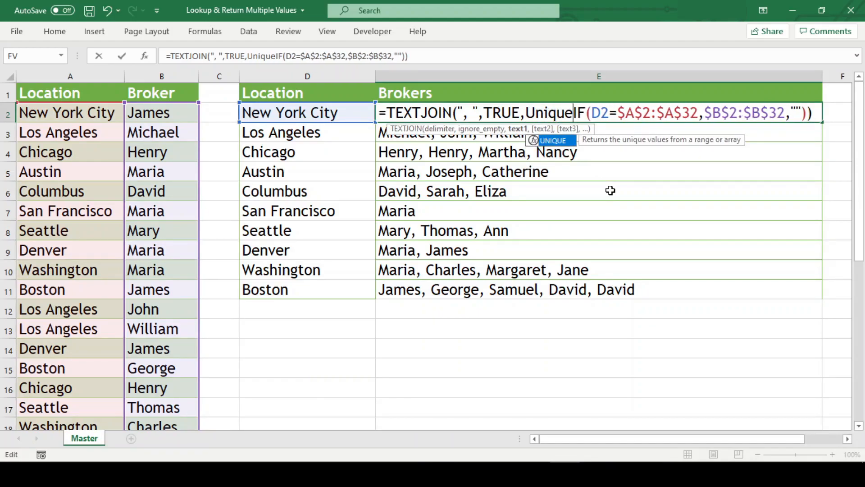
pyautogui.press('End')
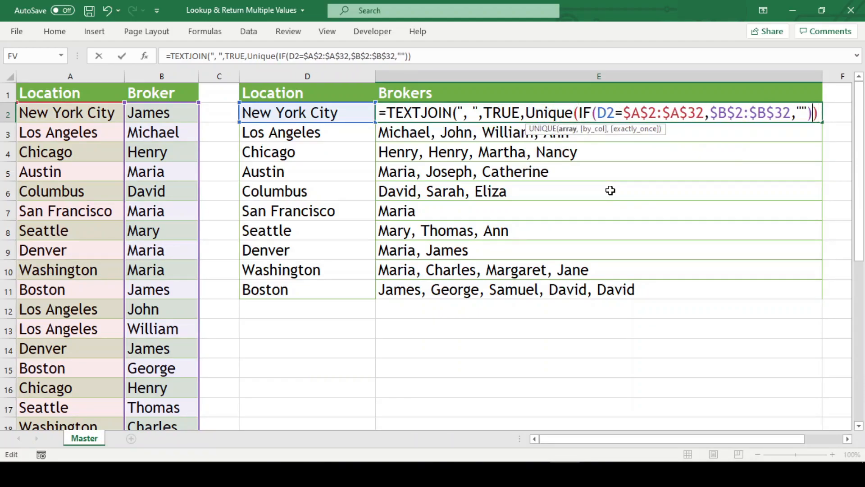
pyautogui.write(')')
pyautogui.hotkey('ctrl', 'Return')
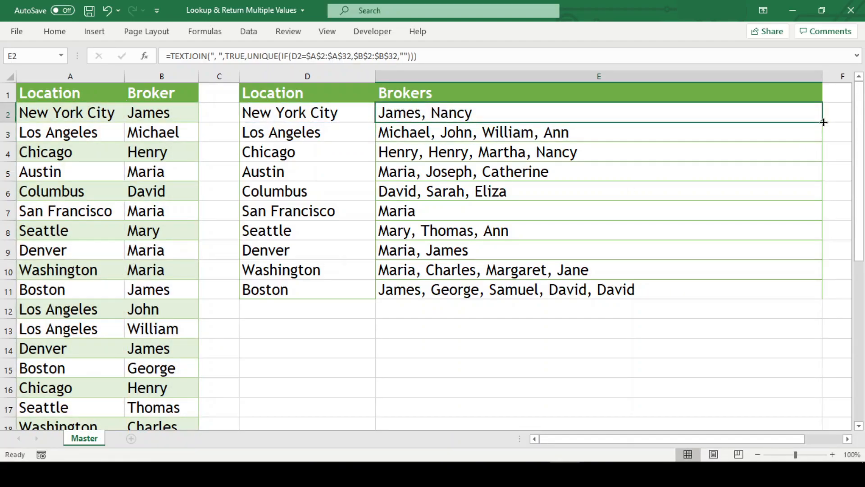
pyautogui.doubleClick(824, 121)
pyautogui.click(566, 342)
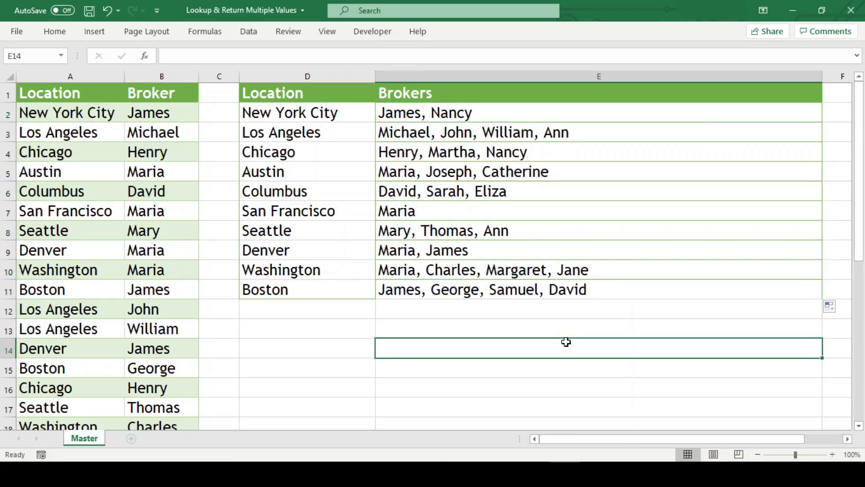
# - Wrap D2's UNIQUE formula in SORT to list the locations alphabetically
pyautogui.click(260, 121)
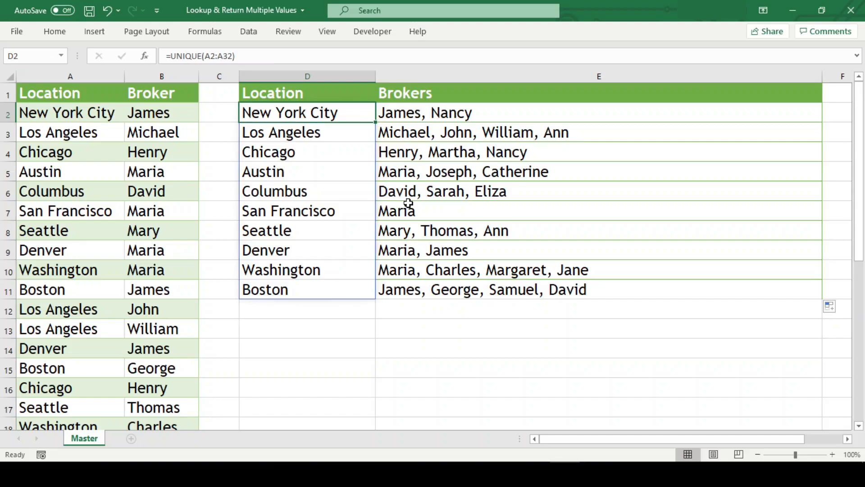
pyautogui.press('F2')
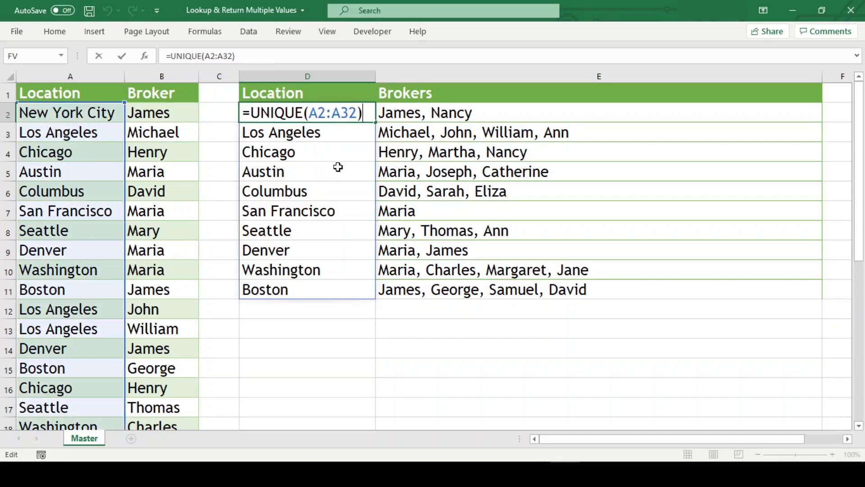
pyautogui.click(253, 112)
pyautogui.write('sort(')
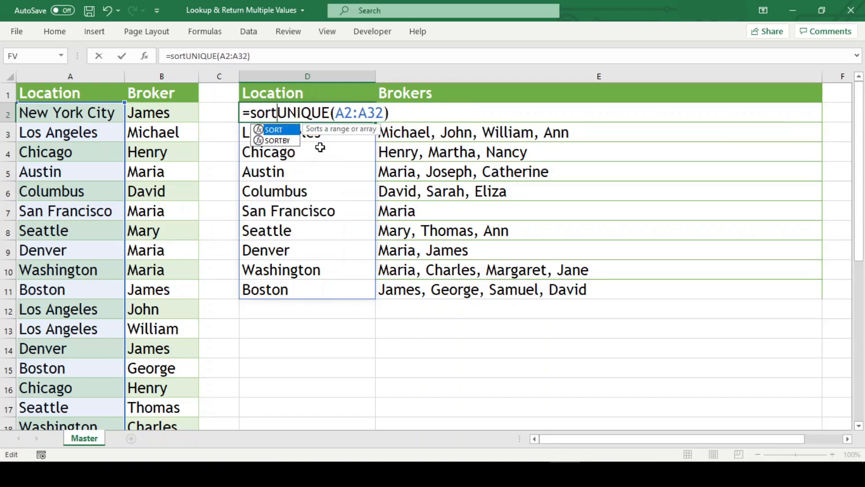
pyautogui.press('Return')
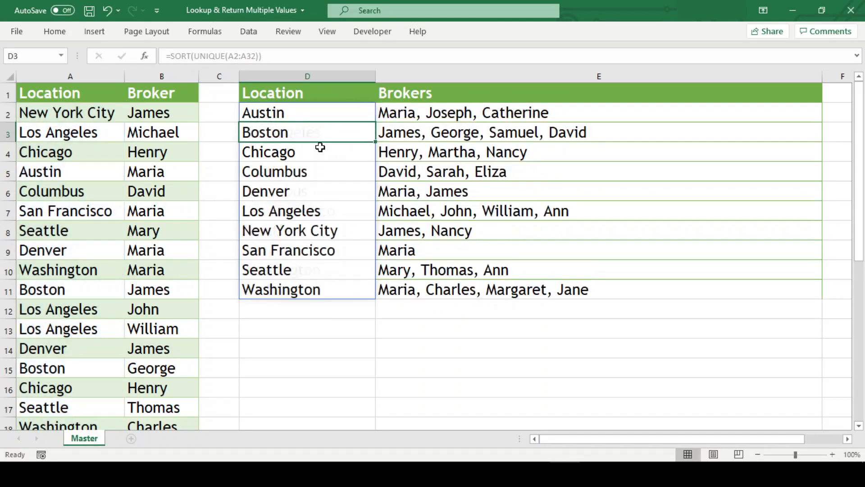
# - Wrap the UNIQUE part of E2's TEXTJOIN formula in SORT so the brokers are joined alphabetically
pyautogui.press('Up')
pyautogui.press('Right')
pyautogui.press('F2')
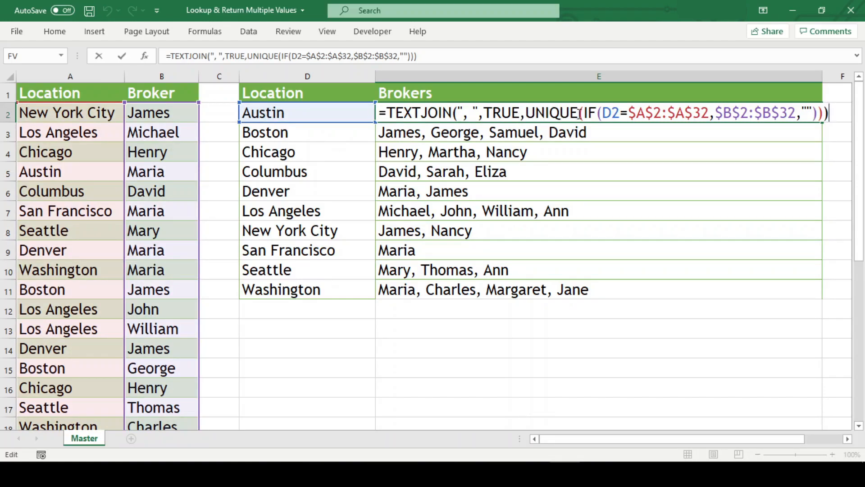
pyautogui.click(526, 112)
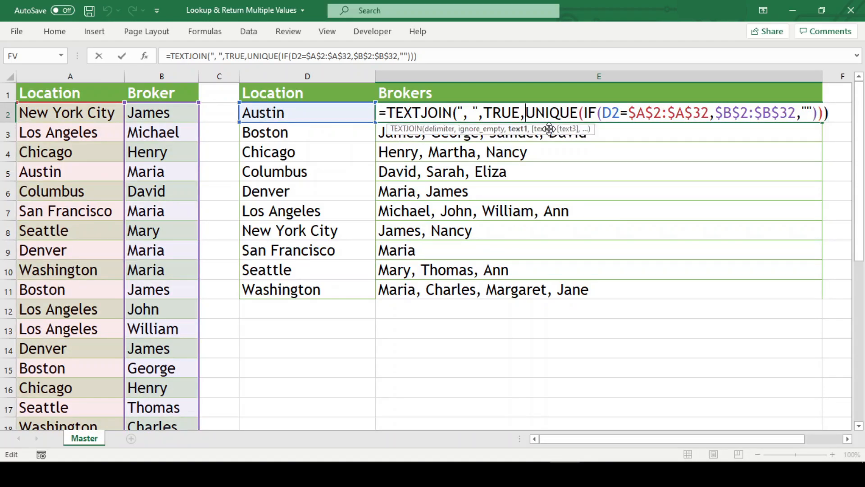
pyautogui.write('sort(')
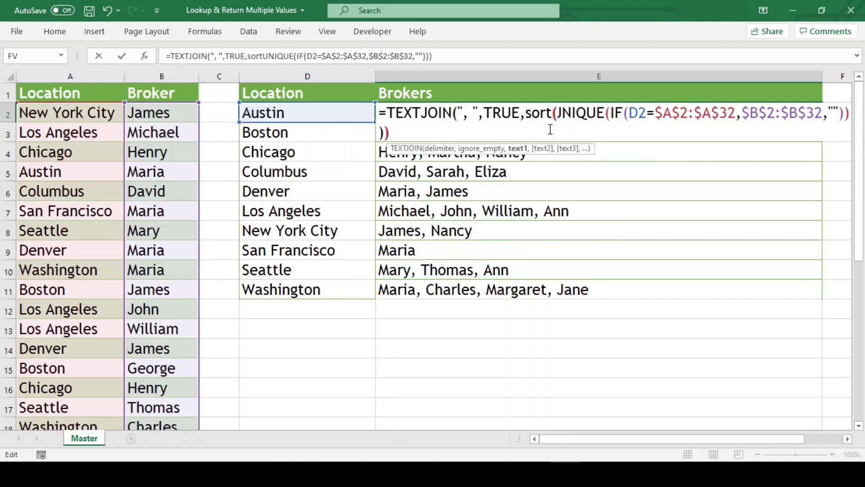
pyautogui.press('End')
pyautogui.press('Left')
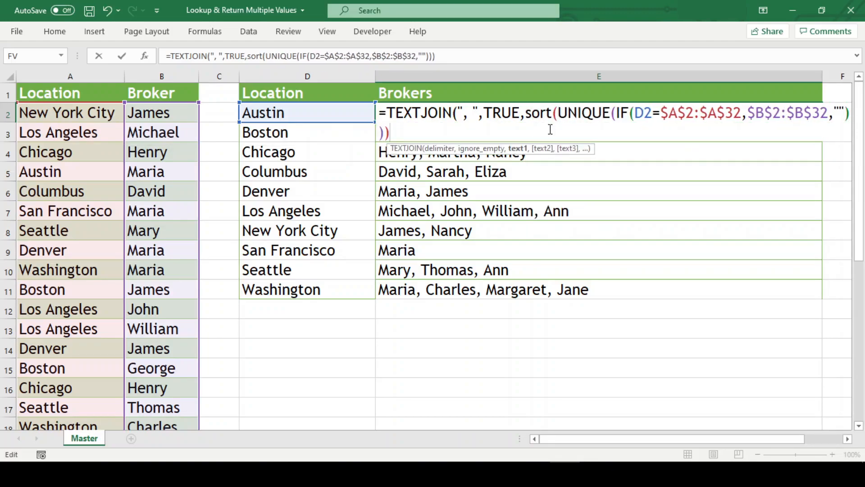
pyautogui.write(')')
pyautogui.press('Return')
# - Fill E2's formula with the nested SORT down through E11
pyautogui.click(651, 116)
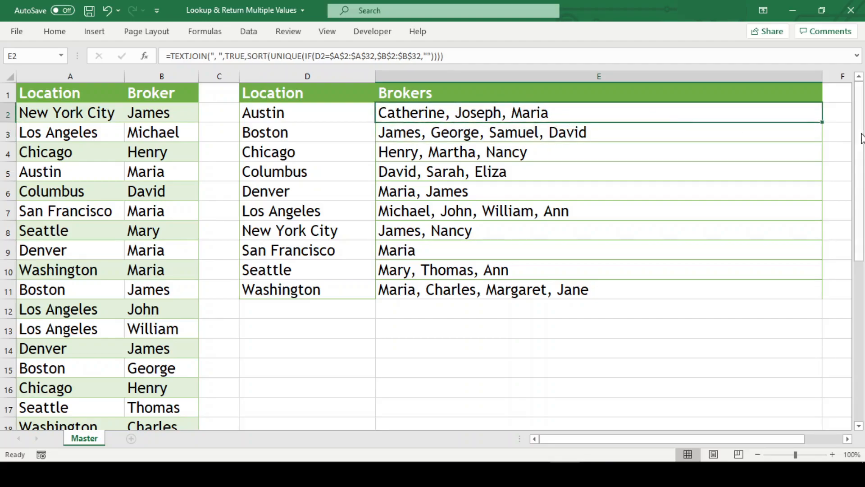
pyautogui.moveTo(824, 124); pyautogui.dragTo(766, 295)
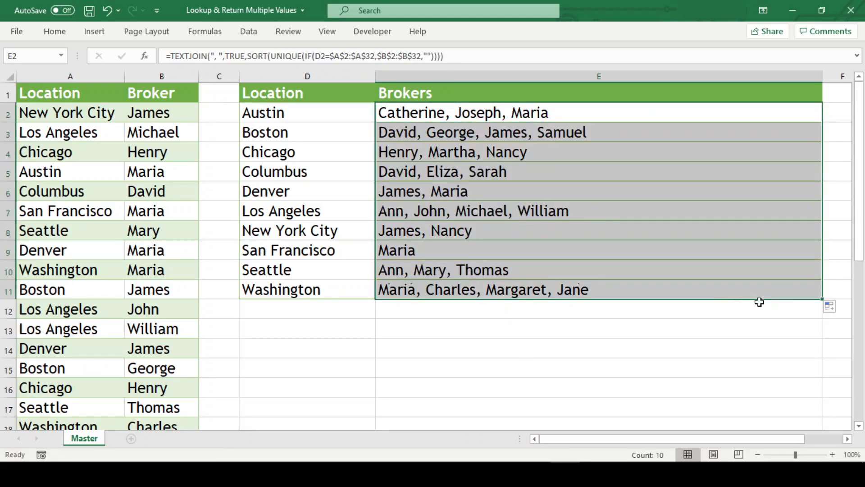
pyautogui.click(722, 360)
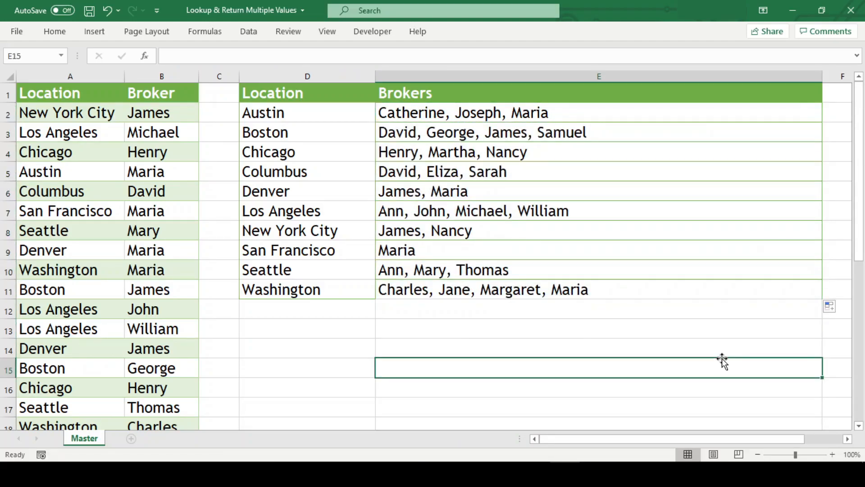
# - Remove all borders from the broker cells E2:E11 and apply Outside Borders to the range
pyautogui.click(720, 288)
pyautogui.keyDown('shift'); pyautogui.click(604, 113); pyautogui.keyUp('shift')
pyautogui.click(55, 32)
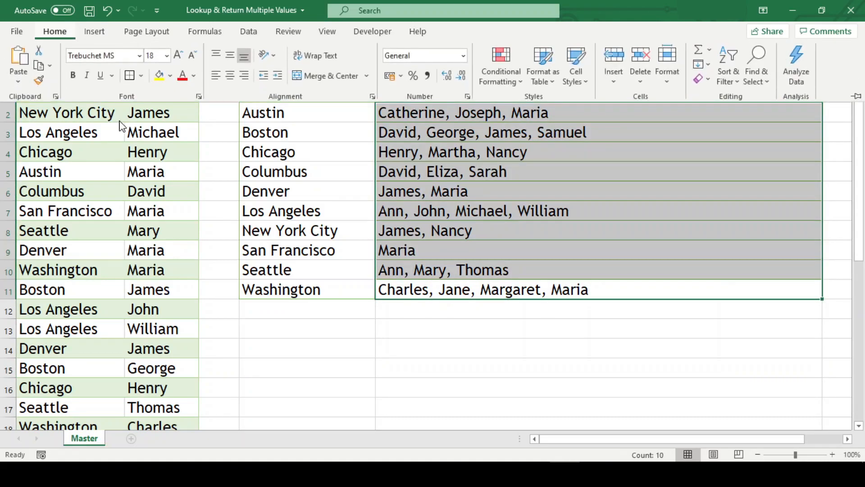
pyautogui.click(141, 76)
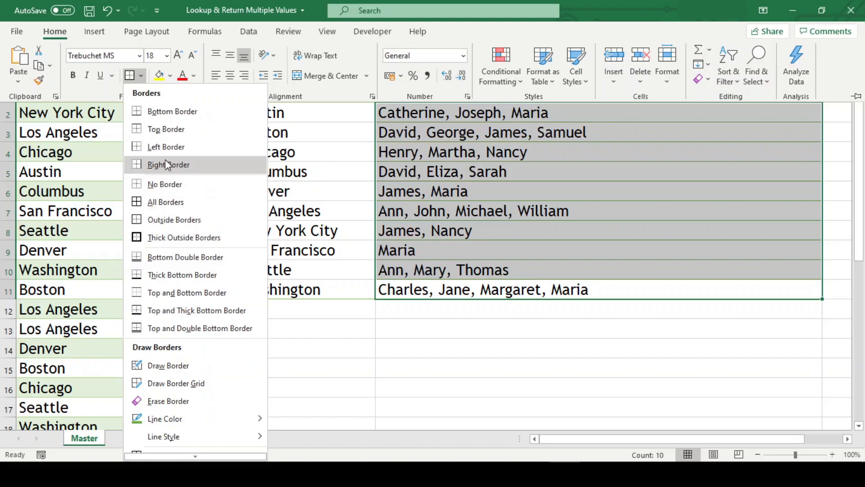
pyautogui.click(165, 184)
pyautogui.click(143, 78)
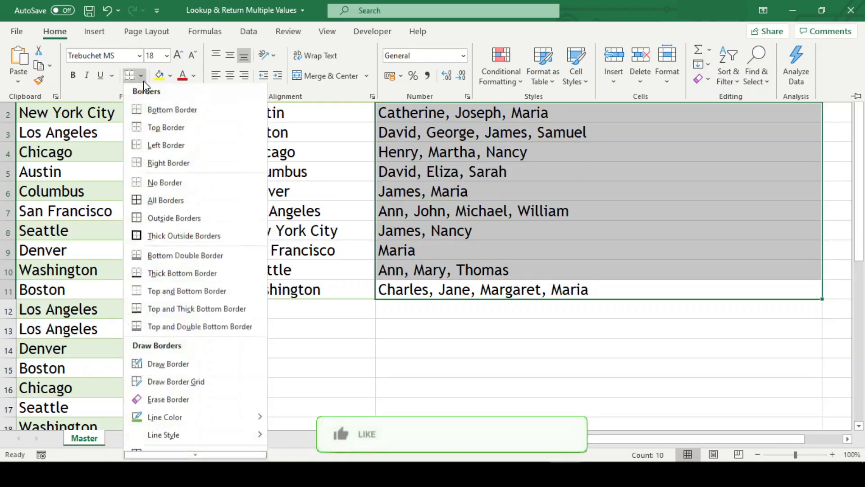
pyautogui.click(165, 220)
pyautogui.click(589, 340)
pyautogui.click(589, 336)
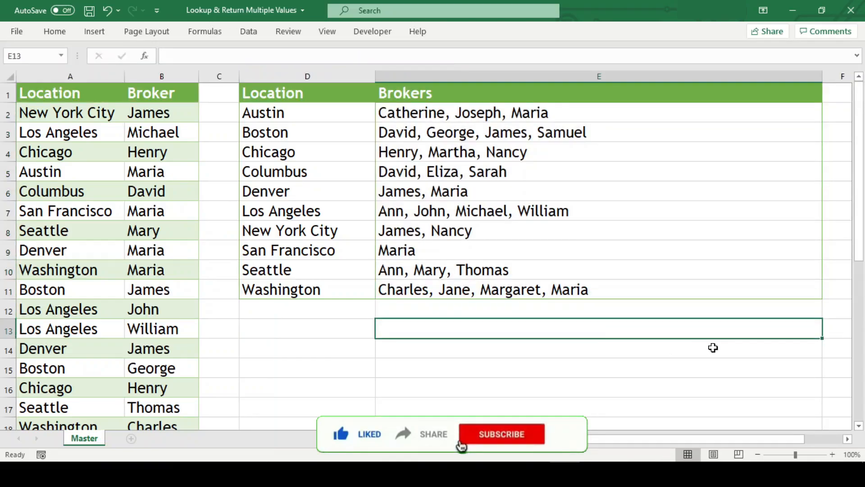
pyautogui.click(301, 316)
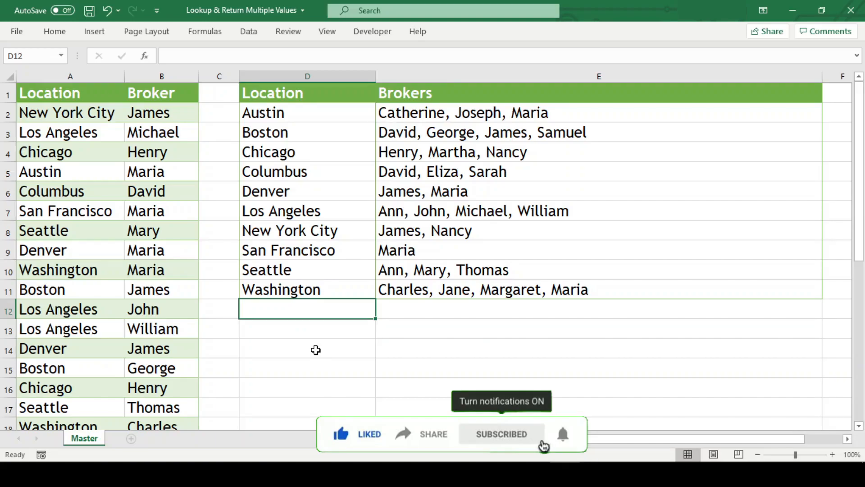